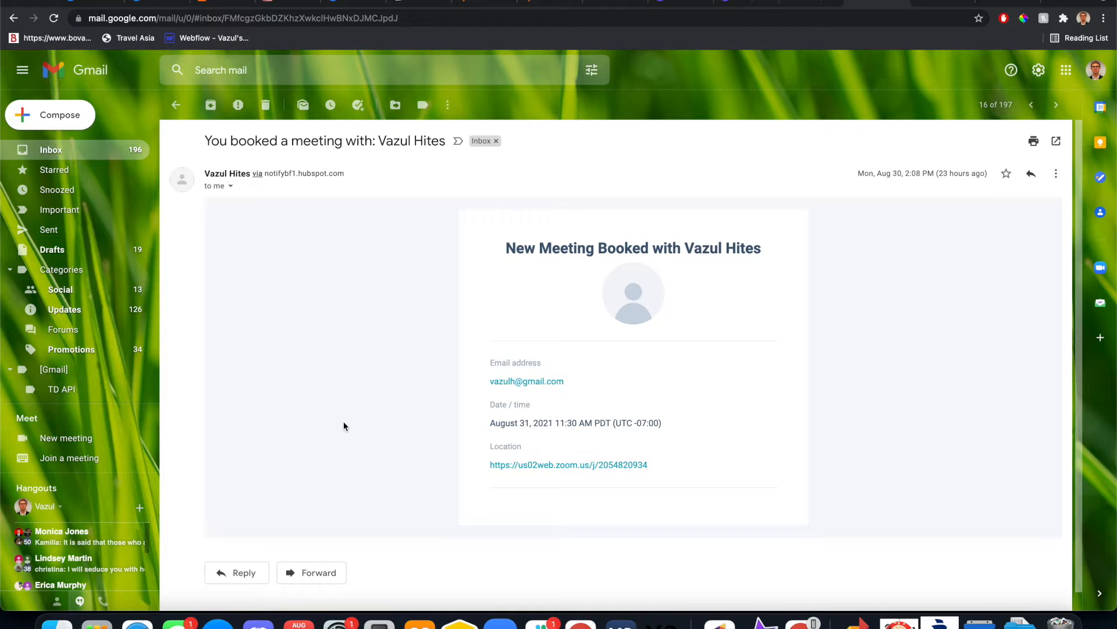
Examine the email address, date and location details in the booked-meeting email
{"action": "left_click_drag", "start_coordinate": [478, 348], "coordinate": [722, 537]}
{"action": "left_click", "coordinate": [726, 476]}
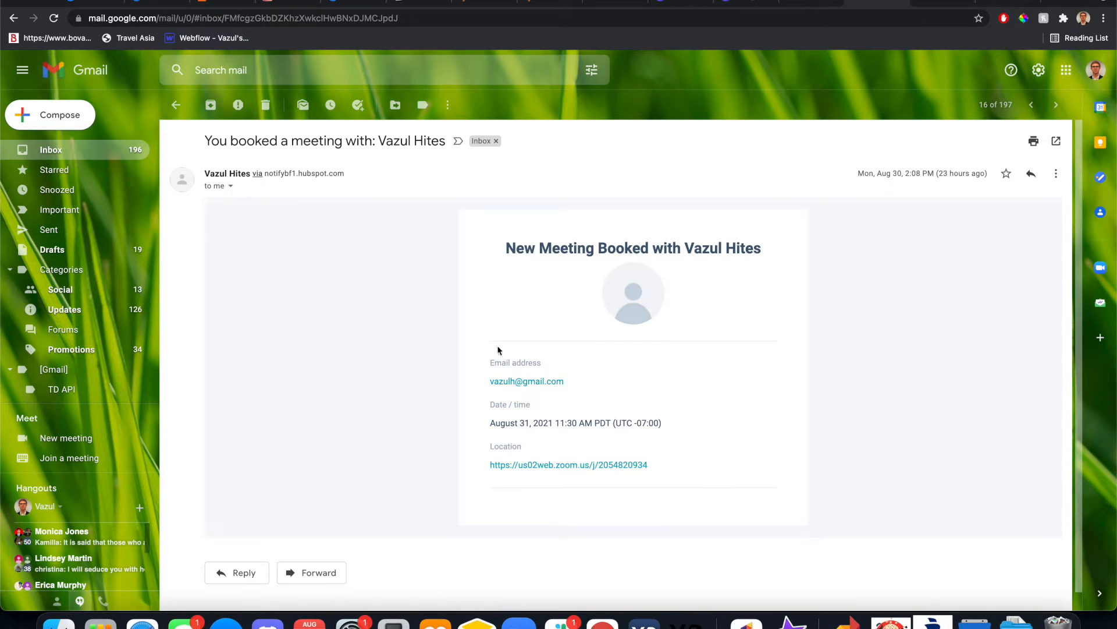
{"action": "left_click_drag", "start_coordinate": [474, 332], "coordinate": [724, 488]}
{"action": "left_click", "coordinate": [723, 486]}
{"action": "key", "text": "ctrl+Up"}
{"action": "left_click", "coordinate": [619, 382]}
{"action": "key", "text": "ctrl+Up"}
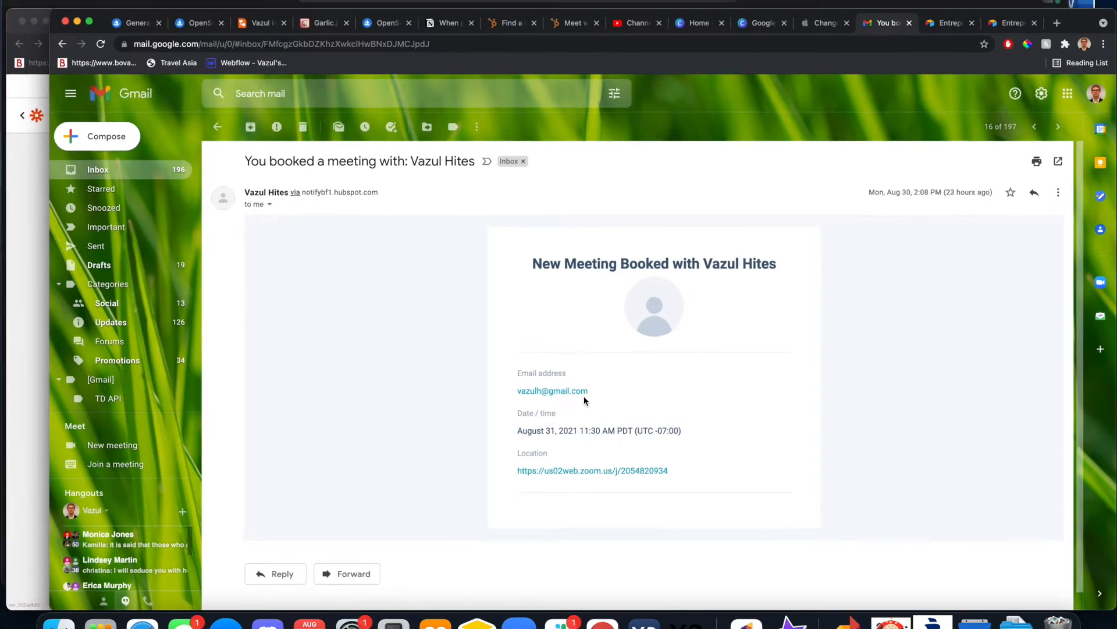
{"action": "key", "text": "ctrl+Up"}
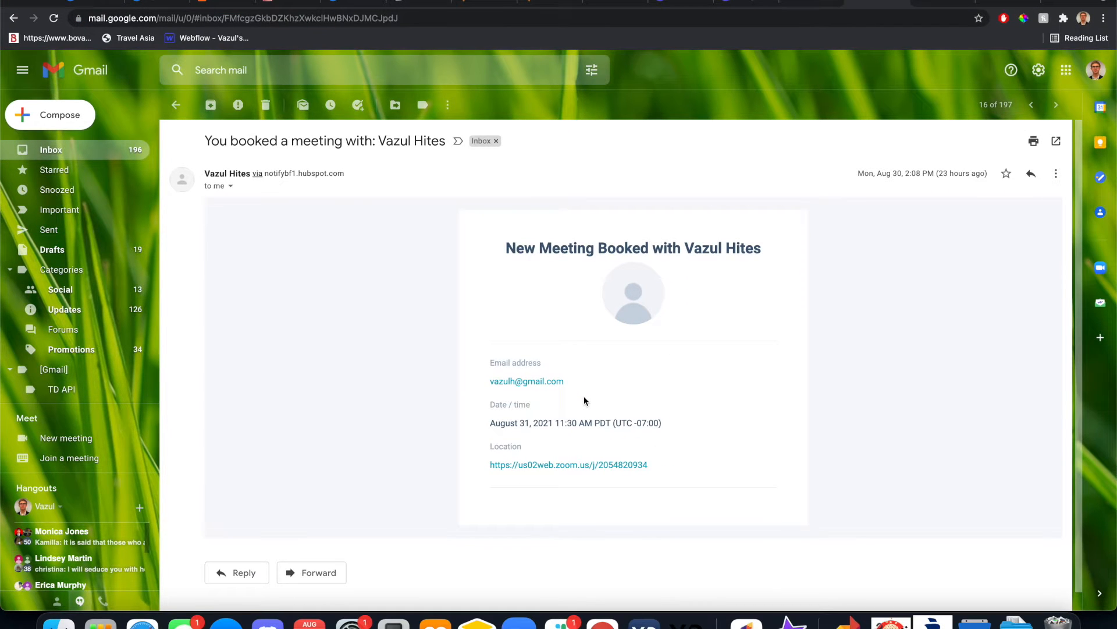
Copy the meeting email's subject line and switch to the Zapier editor
{"action": "left_click_drag", "start_coordinate": [446, 143], "coordinate": [194, 148]}
{"action": "key", "text": "super+c"}
{"action": "key", "text": "ctrl+Up"}
{"action": "left_click", "coordinate": [366, 317]}
Make Gmail the trigger app with the New Email Matching Search event and proceed to the trigger setup
{"action": "left_click", "coordinate": [347, 351]}
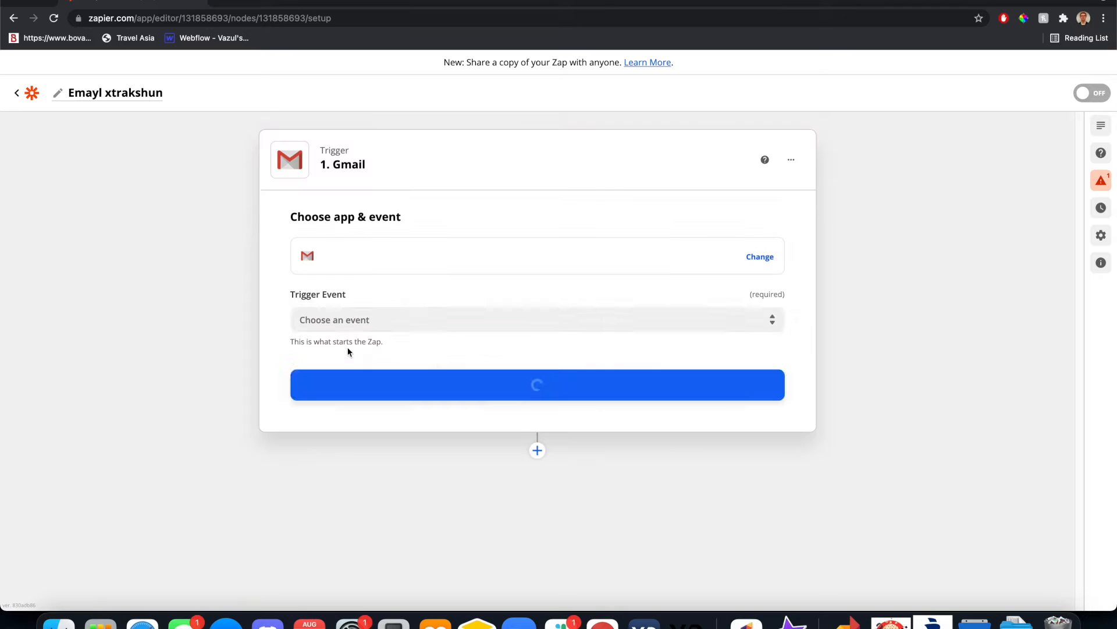
{"action": "left_click", "coordinate": [418, 316]}
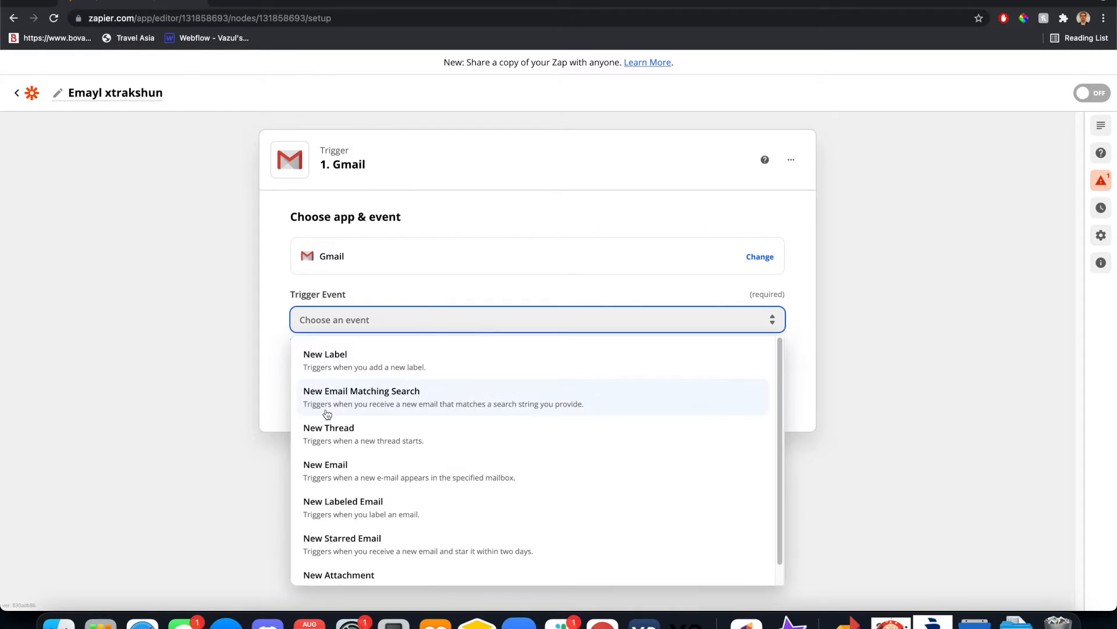
{"action": "left_click", "coordinate": [431, 401]}
{"action": "left_click", "coordinate": [552, 351]}
Set the trigger's search string to "subject: You booked a meeting with:", using the copied subject without the person's name
{"action": "left_click", "coordinate": [458, 328]}
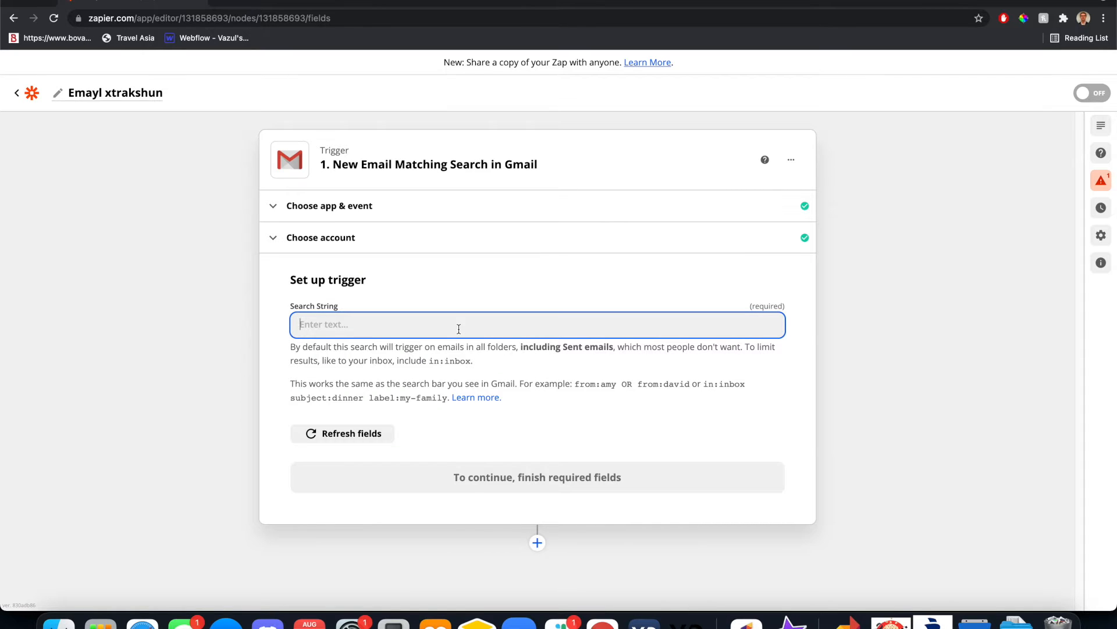
{"action": "type", "text": "subject:"}
{"action": "key", "text": "super+v"}
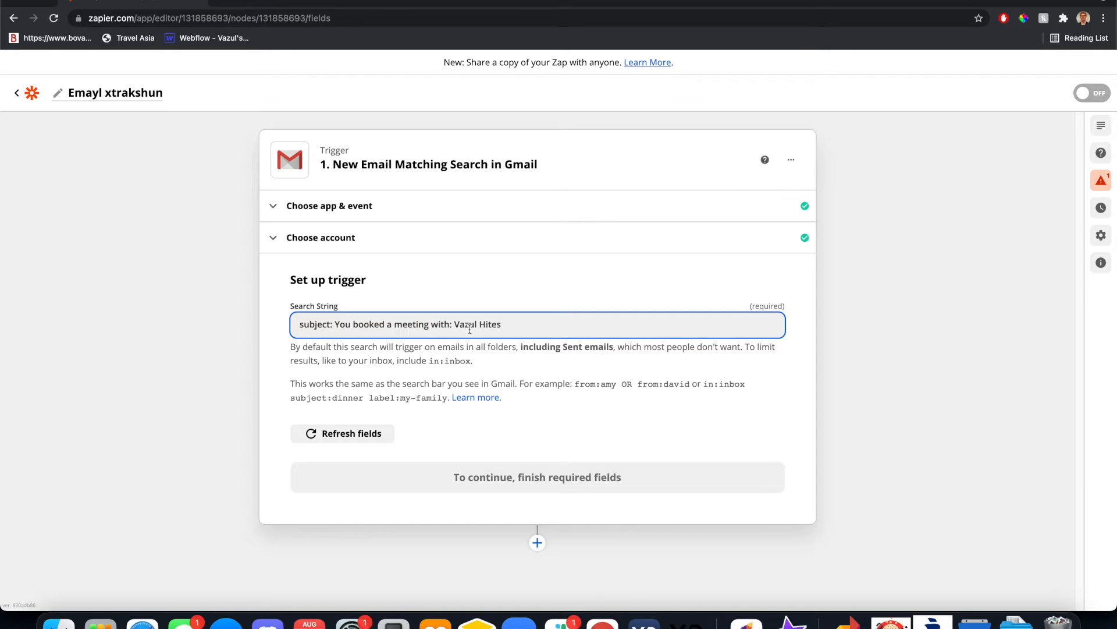
{"action": "left_click_drag", "start_coordinate": [501, 324], "coordinate": [455, 325]}
{"action": "key", "text": "BackSpace"}
{"action": "left_click", "coordinate": [498, 362]}
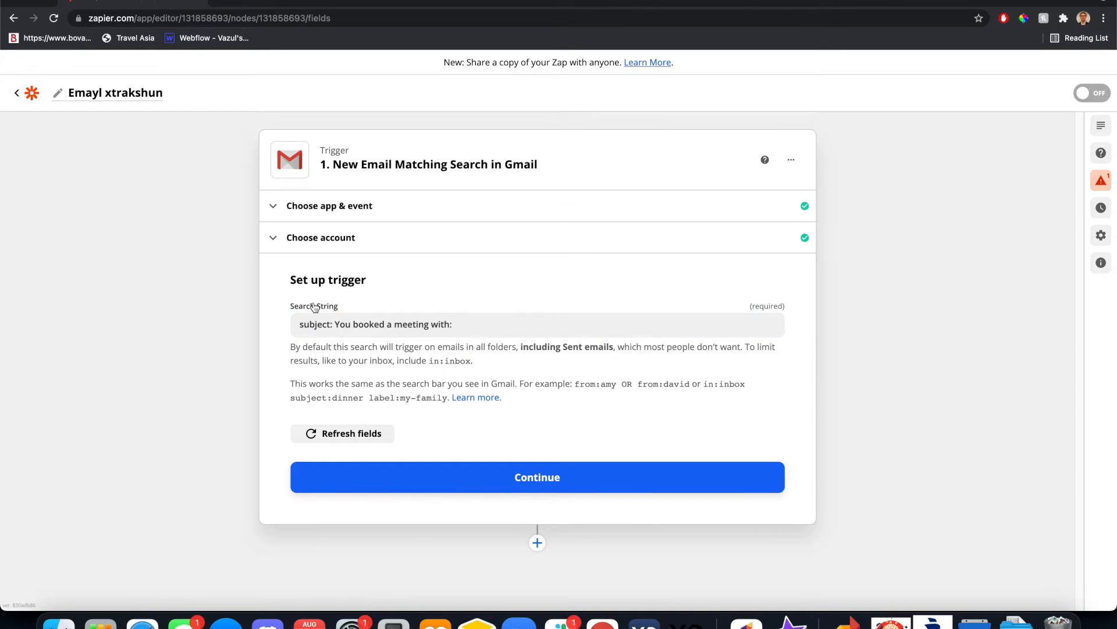
{"action": "left_click", "coordinate": [486, 325]}
{"action": "type", "text": "from"}
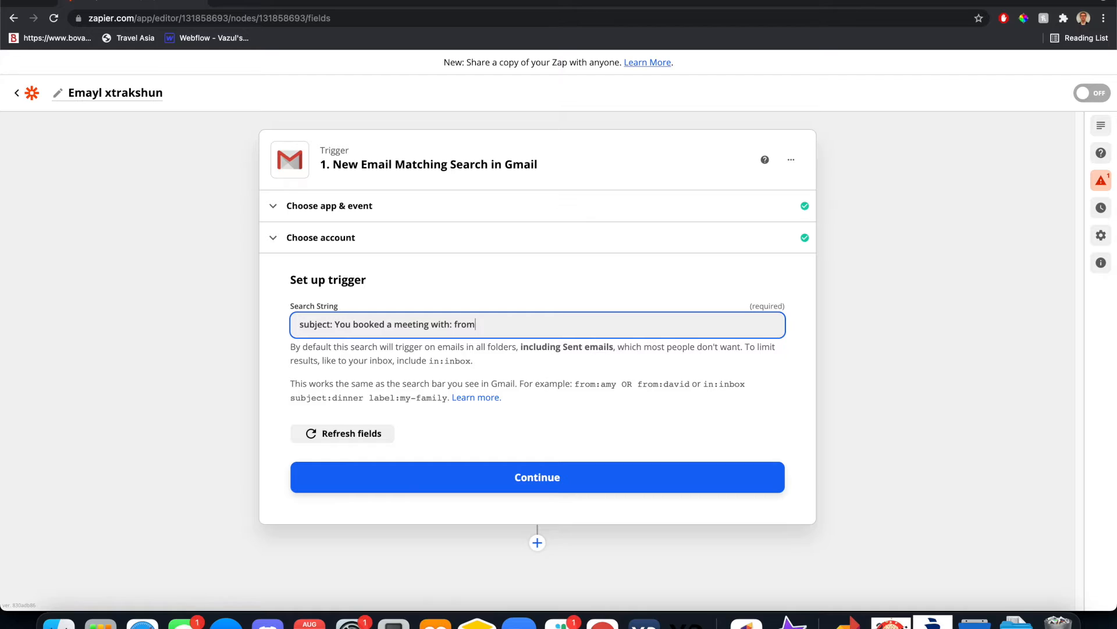
{"action": "type", "text": ": ajdlfjal"}
{"action": "key", "text": "BackSpace"}
{"action": "key", "text": "BackSpace"}
{"action": "key", "text": "BackSpace"}
{"action": "key", "text": "BackSpace"}
{"action": "key", "text": "BackSpace"}
{"action": "key", "text": "BackSpace"}
{"action": "key", "text": "BackSpace"}
Test the Gmail trigger, review the snippet of the matching email and continue to the action
{"action": "left_click", "coordinate": [522, 490]}
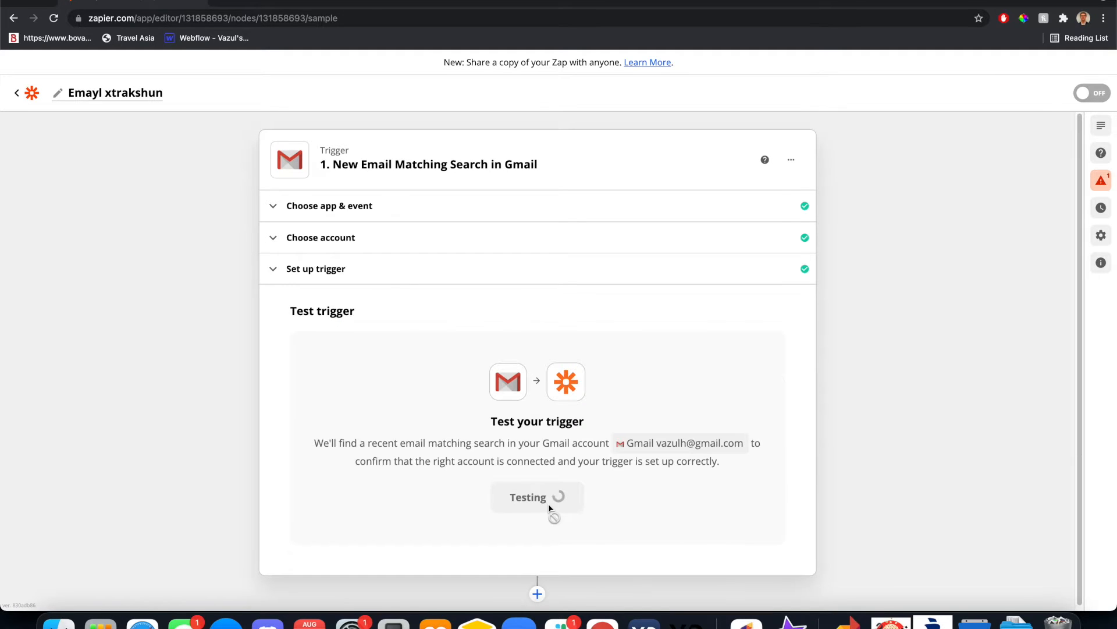
{"action": "scroll", "coordinate": [550, 509], "scroll_direction": "down", "scroll_amount": 2}
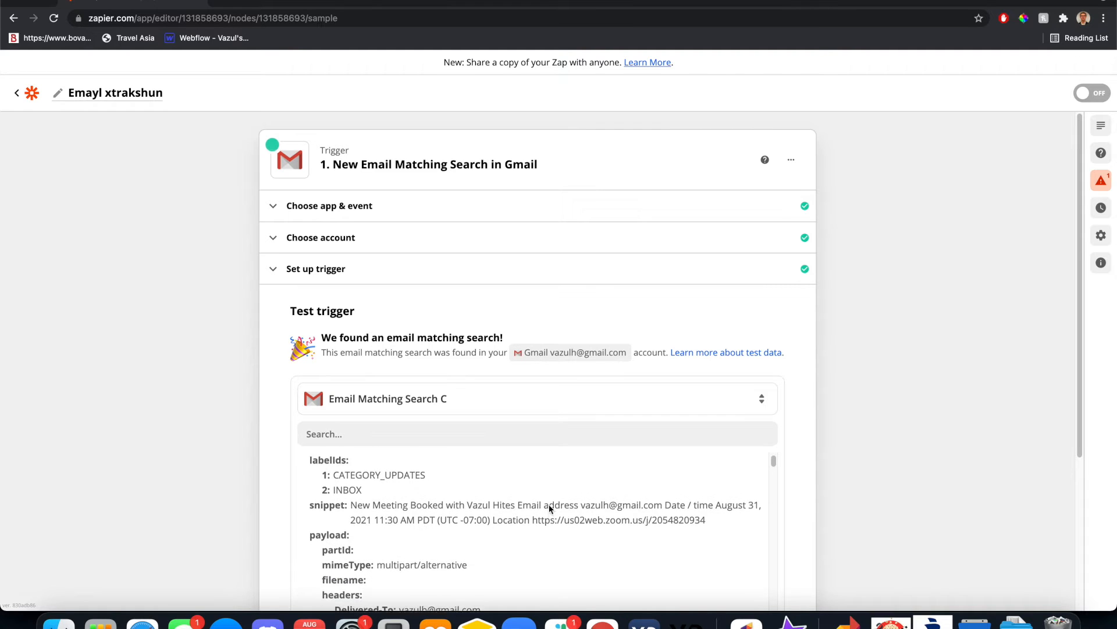
{"action": "scroll", "coordinate": [254, 483], "scroll_direction": "down", "scroll_amount": 2}
{"action": "left_click_drag", "start_coordinate": [351, 450], "coordinate": [639, 466]}
{"action": "scroll", "coordinate": [640, 467], "scroll_direction": "down", "scroll_amount": 1}
{"action": "scroll", "coordinate": [640, 467], "scroll_direction": "up", "scroll_amount": 1}
{"action": "scroll", "coordinate": [295, 461], "scroll_direction": "down", "scroll_amount": 5}
{"action": "left_click", "coordinate": [512, 533]}
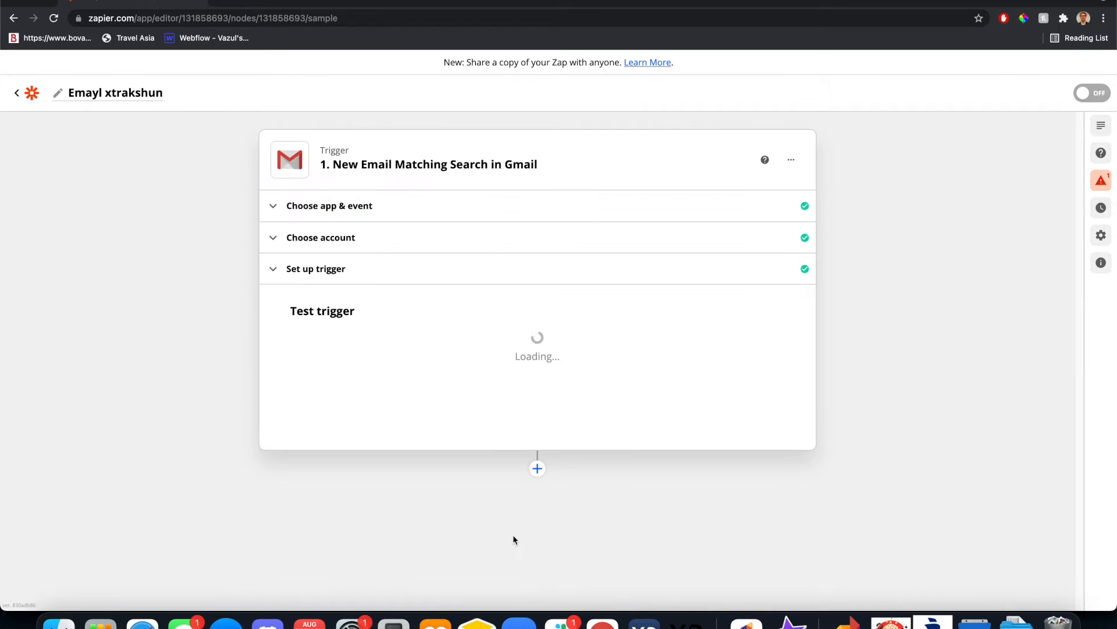
Add a Formatter by Zapier action with the Text event and continue to its setup
{"action": "left_click", "coordinate": [538, 366]}
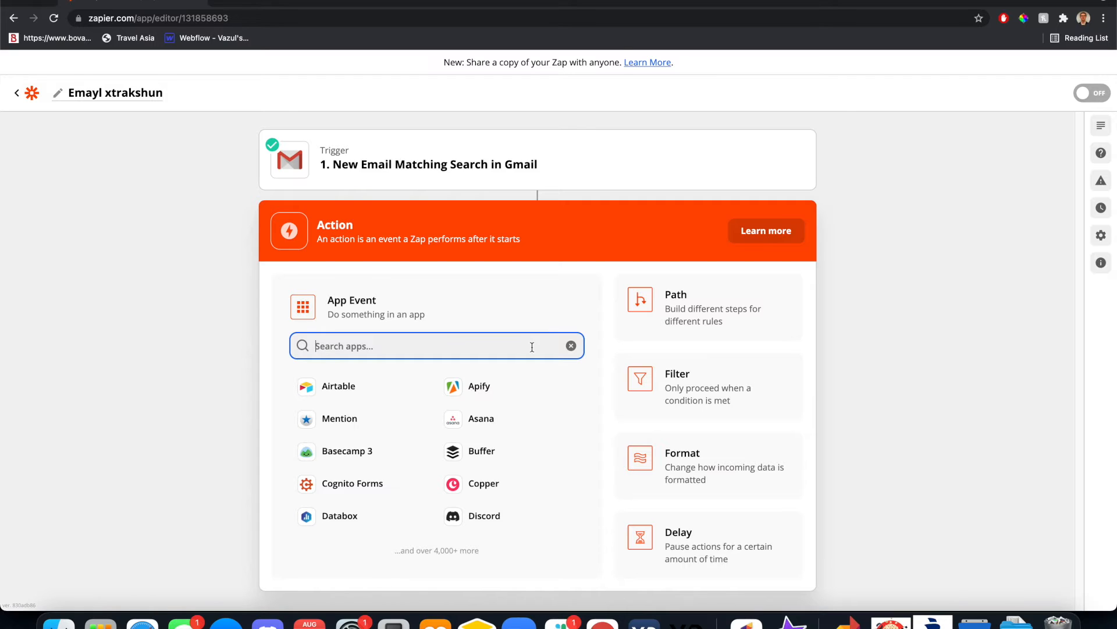
{"action": "left_click", "coordinate": [724, 459]}
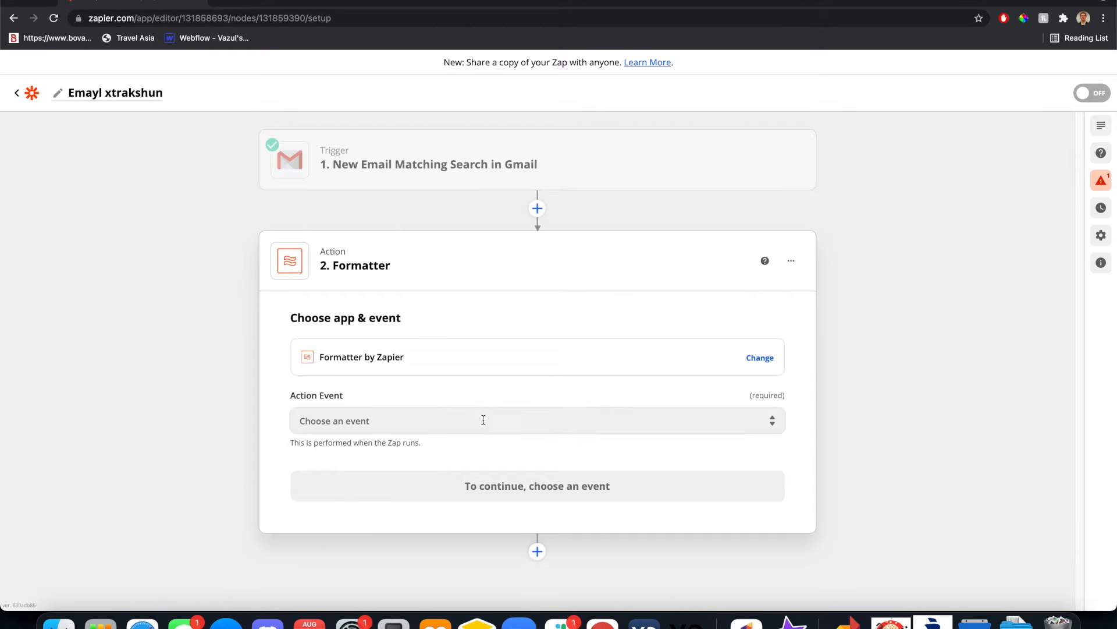
{"action": "left_click", "coordinate": [485, 420]}
{"action": "left_click", "coordinate": [469, 474]}
{"action": "left_click", "coordinate": [551, 495]}
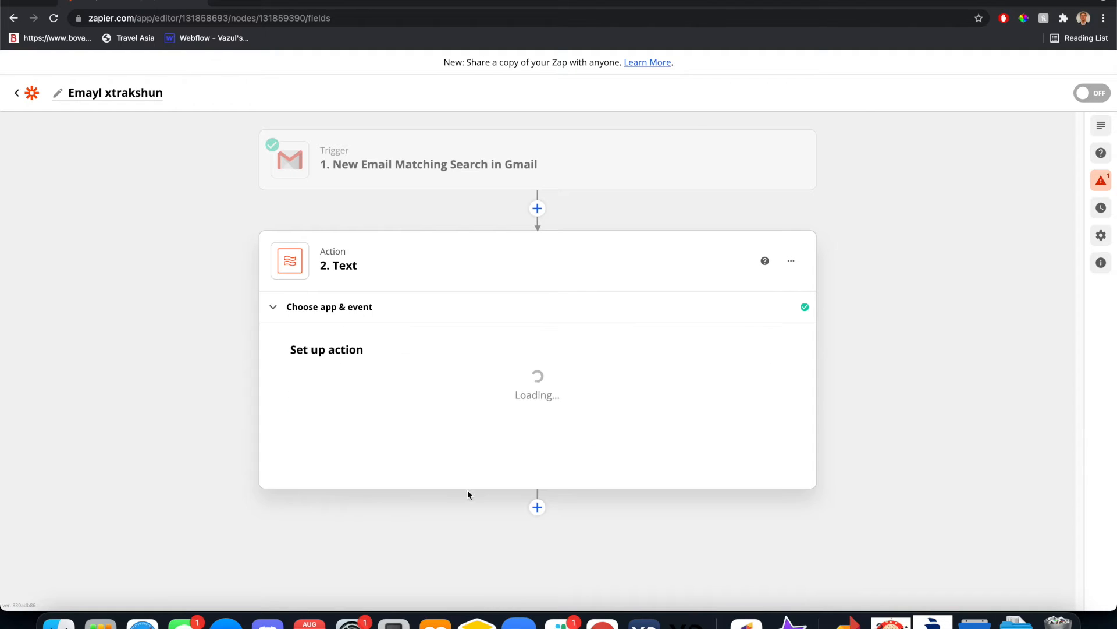
Search the Formatter transforms for extract options and review the contact and meeting details in the Gmail message
{"action": "left_click", "coordinate": [407, 396]}
{"action": "type", "text": "extrac"}
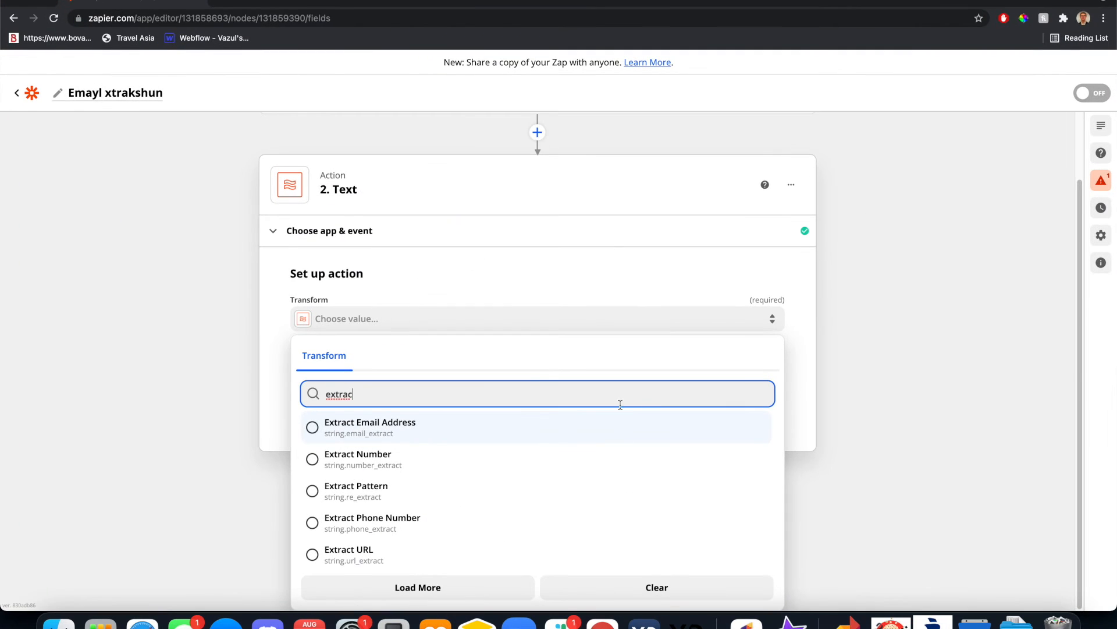
{"action": "key", "text": "ctrl+Up"}
{"action": "left_click", "coordinate": [417, 466]}
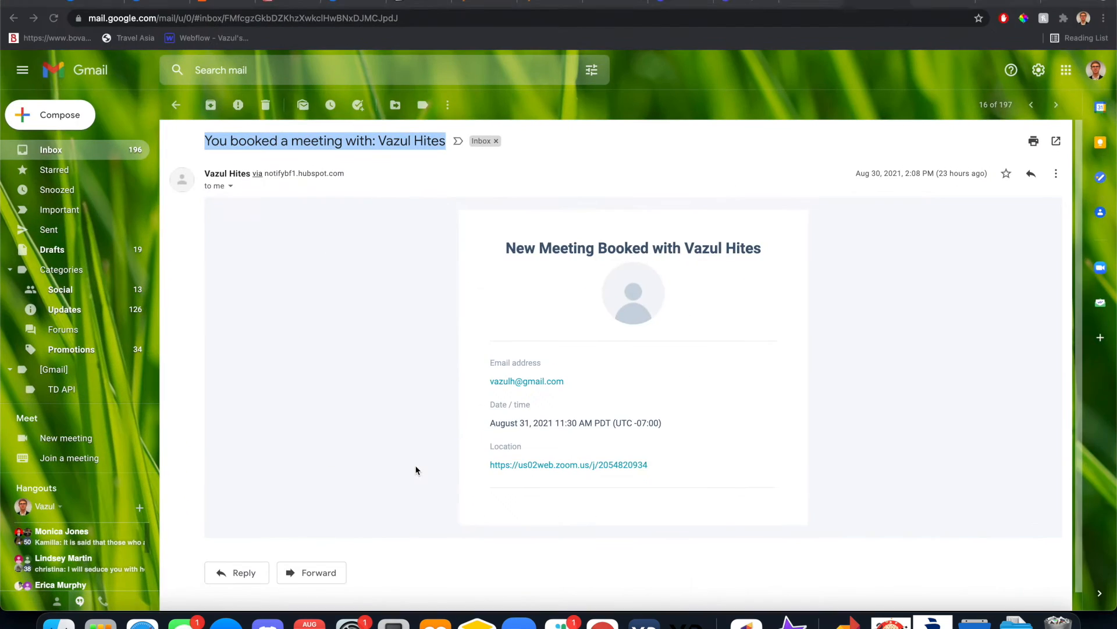
{"action": "left_click", "coordinate": [444, 344]}
{"action": "left_click_drag", "start_coordinate": [466, 326], "coordinate": [715, 516]}
{"action": "key", "text": "ctrl+Up"}
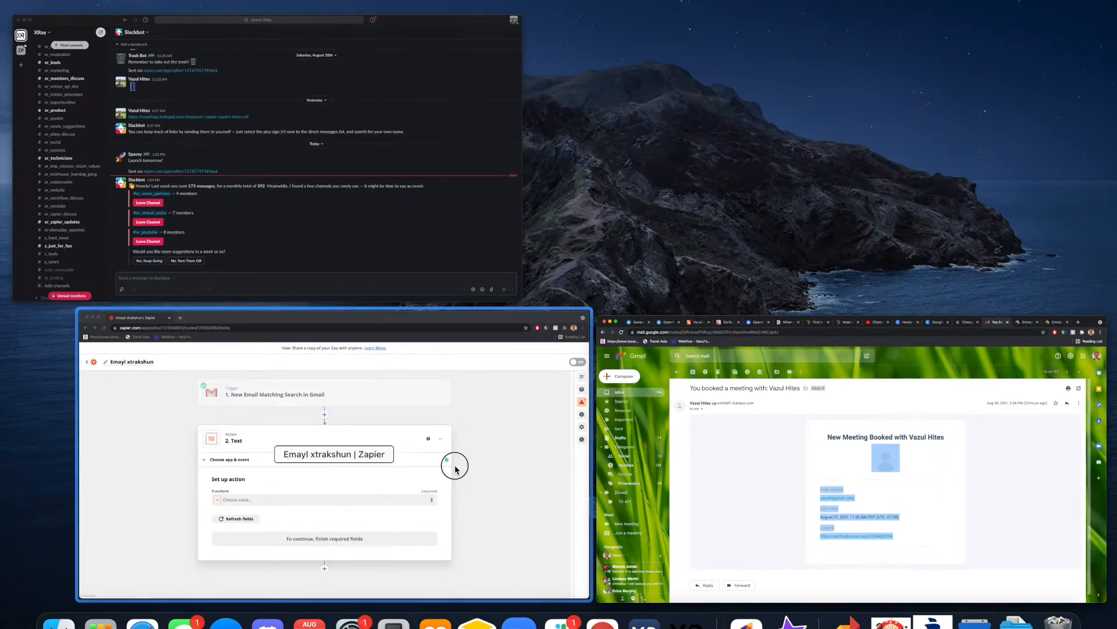
Return to the Zapier editor and set the Text action's transform to Extract Email Address
{"action": "left_click", "coordinate": [452, 394]}
{"action": "left_click", "coordinate": [409, 398]}
{"action": "type", "text": "ext"}
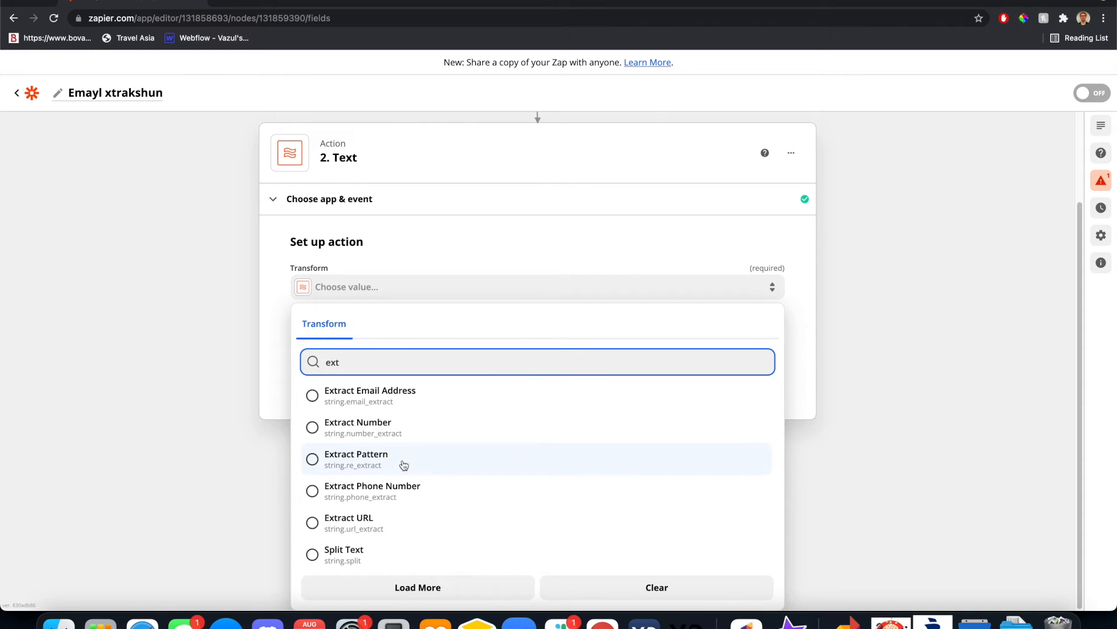
{"action": "left_click", "coordinate": [347, 398]}
Try the trigger email's Body Plain field as the extraction input and test the action
{"action": "left_click", "coordinate": [366, 496]}
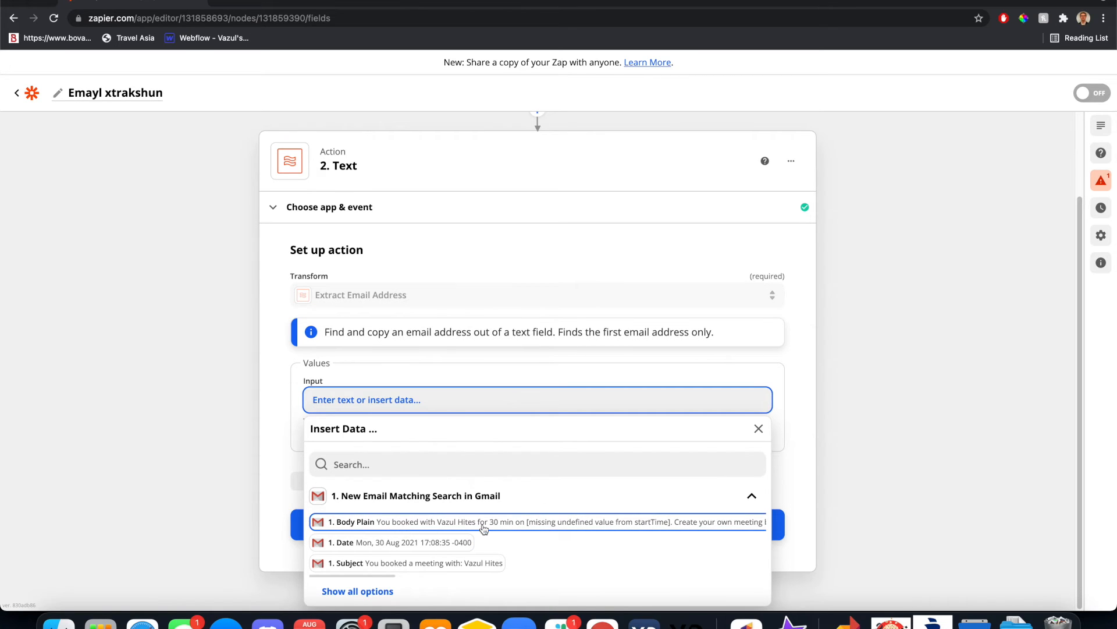
{"action": "scroll", "coordinate": [580, 567], "scroll_direction": "right", "scroll_amount": 1}
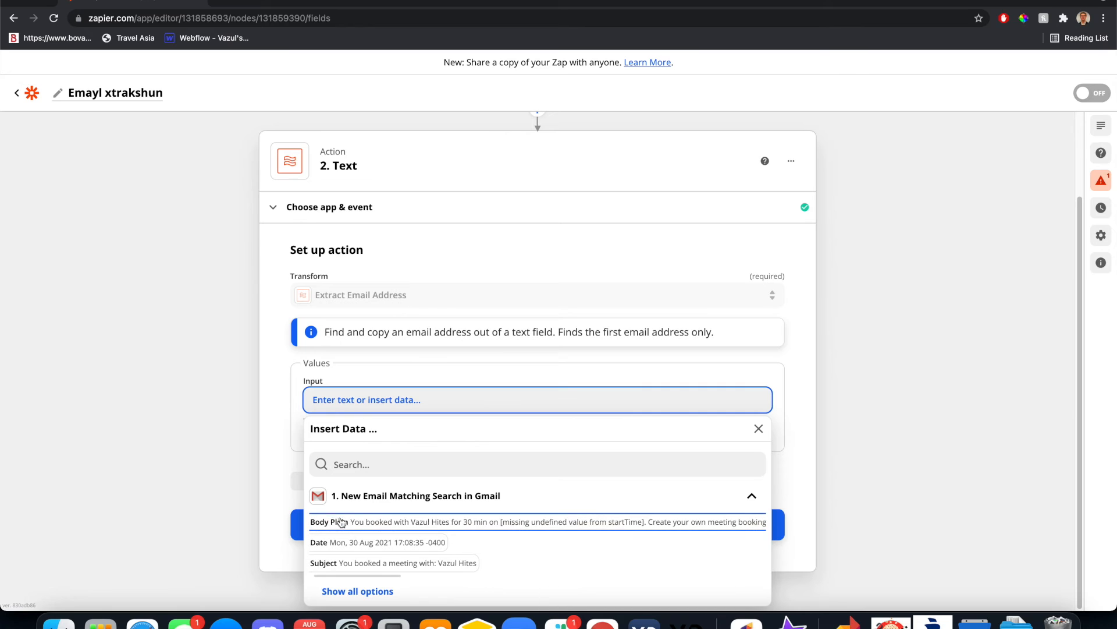
{"action": "scroll", "coordinate": [370, 522], "scroll_direction": "right", "scroll_amount": 2}
{"action": "scroll", "coordinate": [511, 521], "scroll_direction": "right", "scroll_amount": 6}
{"action": "scroll", "coordinate": [511, 522], "scroll_direction": "right", "scroll_amount": 8}
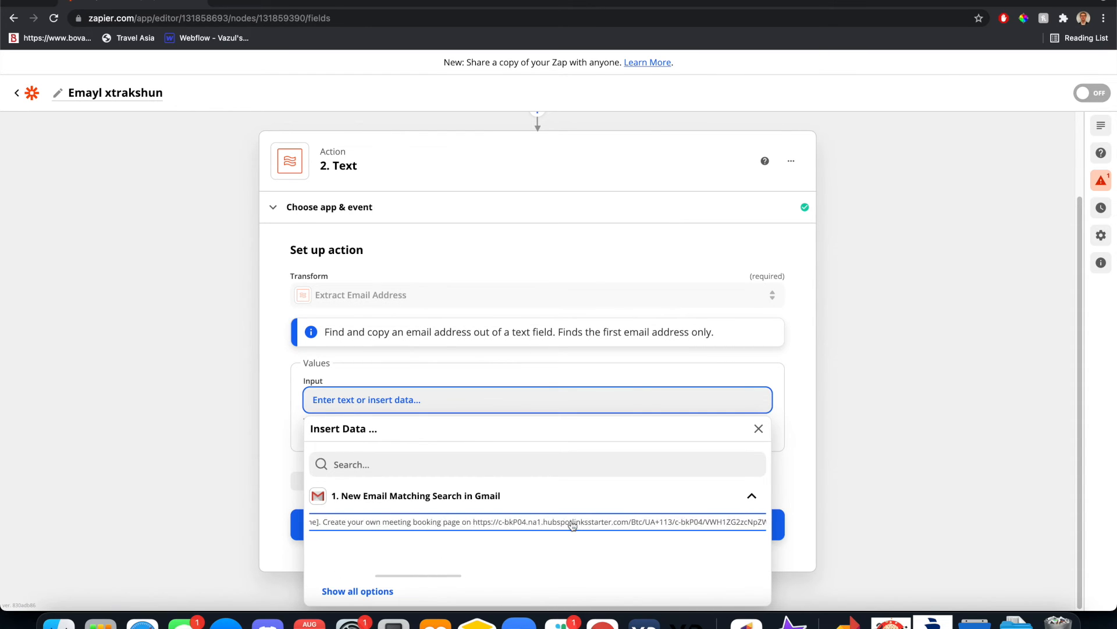
{"action": "scroll", "coordinate": [573, 525], "scroll_direction": "right", "scroll_amount": 10}
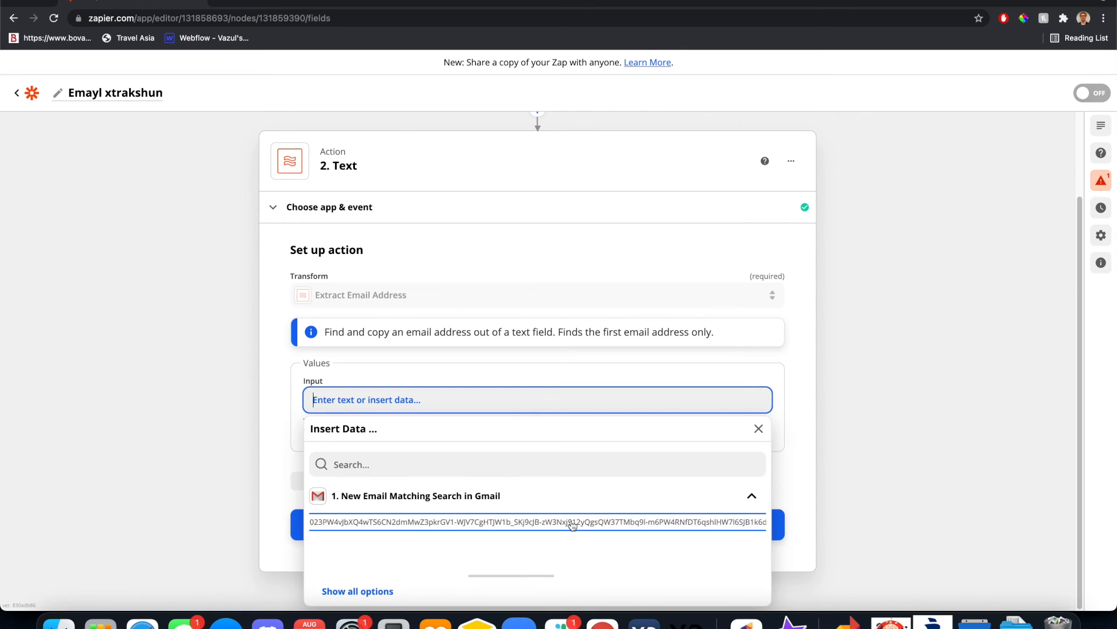
{"action": "scroll", "coordinate": [573, 525], "scroll_direction": "right", "scroll_amount": 6}
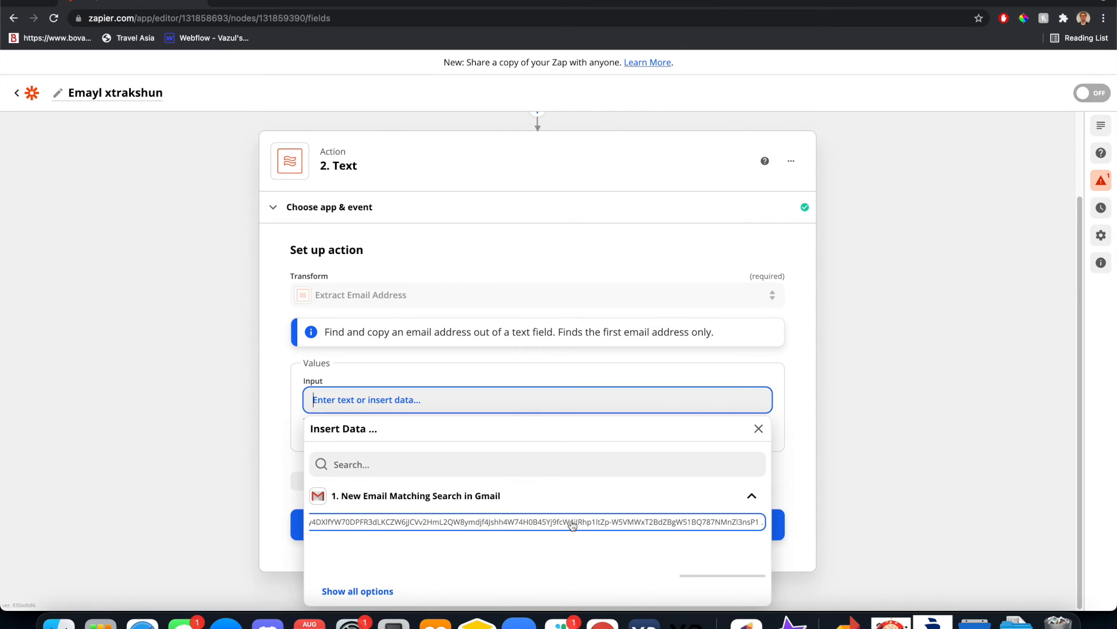
{"action": "scroll", "coordinate": [573, 525], "scroll_direction": "left", "scroll_amount": 20}
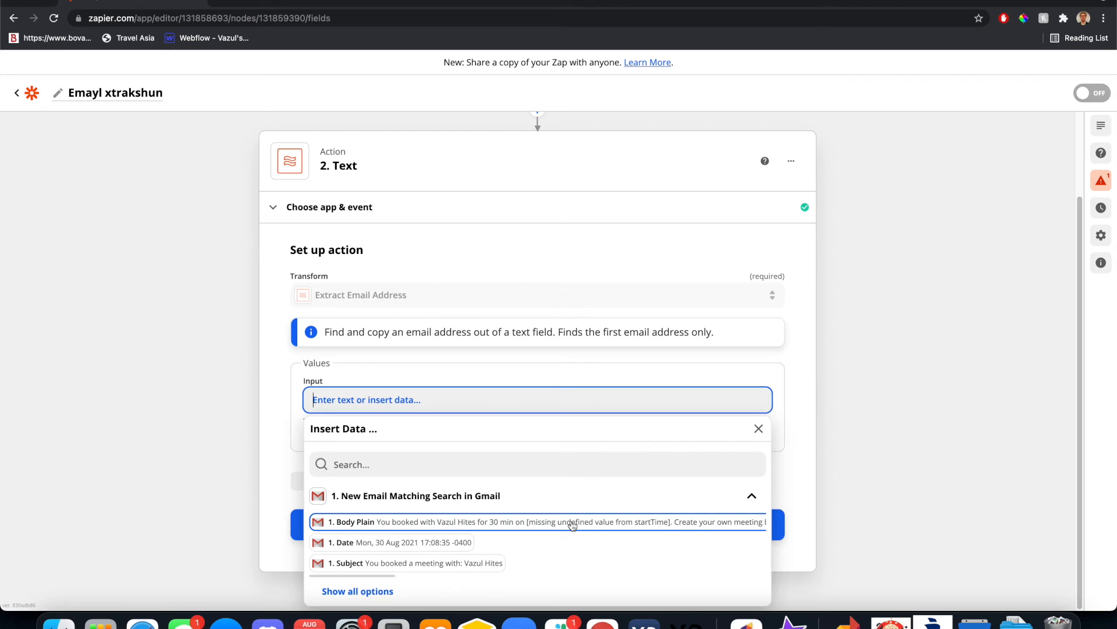
{"action": "left_click", "coordinate": [493, 525]}
{"action": "left_click", "coordinate": [259, 369]}
{"action": "left_click", "coordinate": [452, 533]}
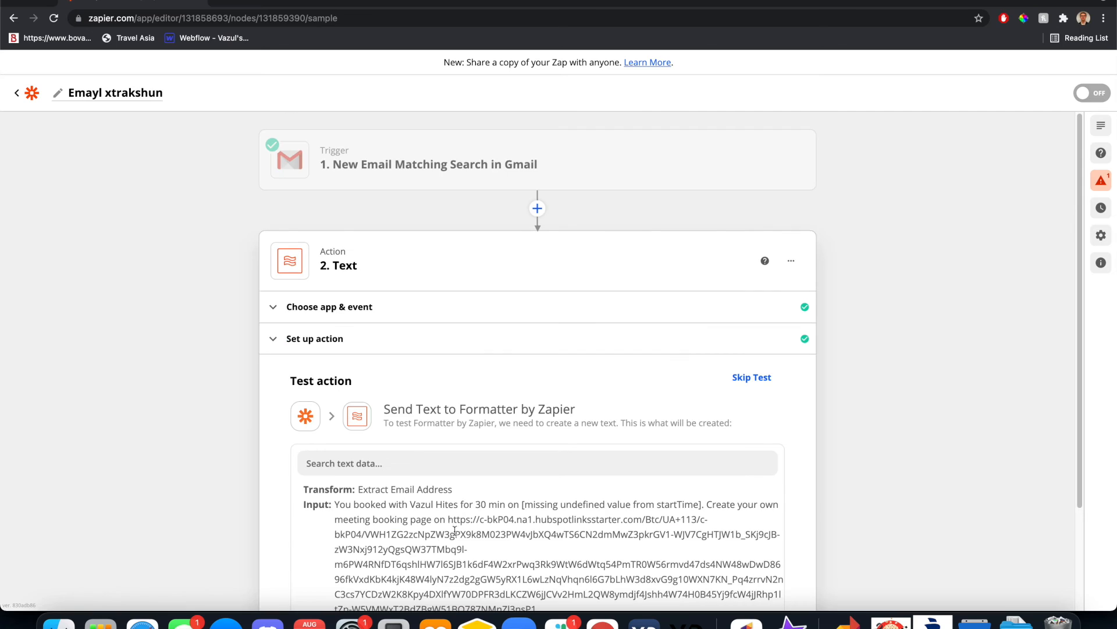
{"action": "left_click", "coordinate": [403, 524]}
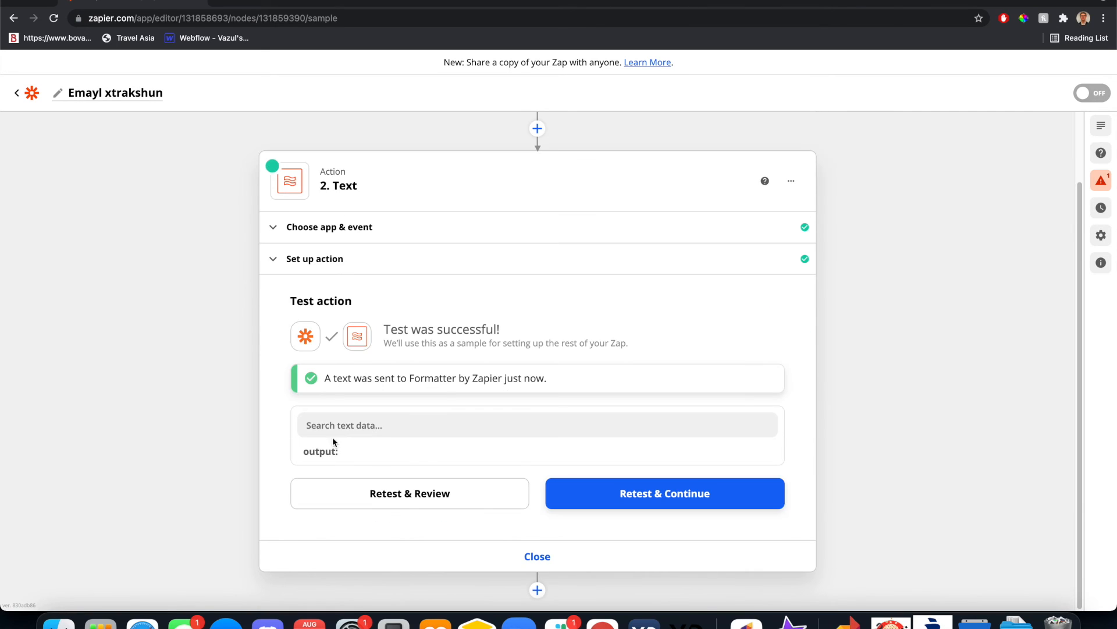
Replace the extraction input with the trigger email's Body HTML field
{"action": "left_click", "coordinate": [287, 258]}
{"action": "left_click", "coordinate": [572, 420]}
{"action": "key", "text": "BackSpace"}
{"action": "scroll", "coordinate": [454, 541], "scroll_direction": "down", "scroll_amount": 1}
{"action": "left_click", "coordinate": [352, 562]}
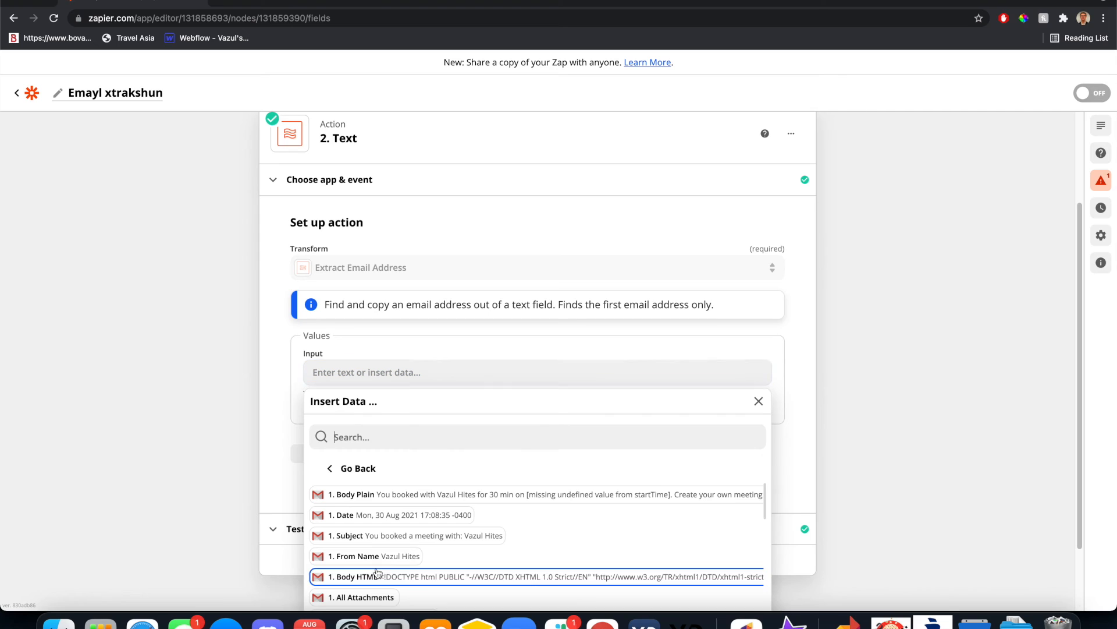
{"action": "left_click", "coordinate": [425, 575]}
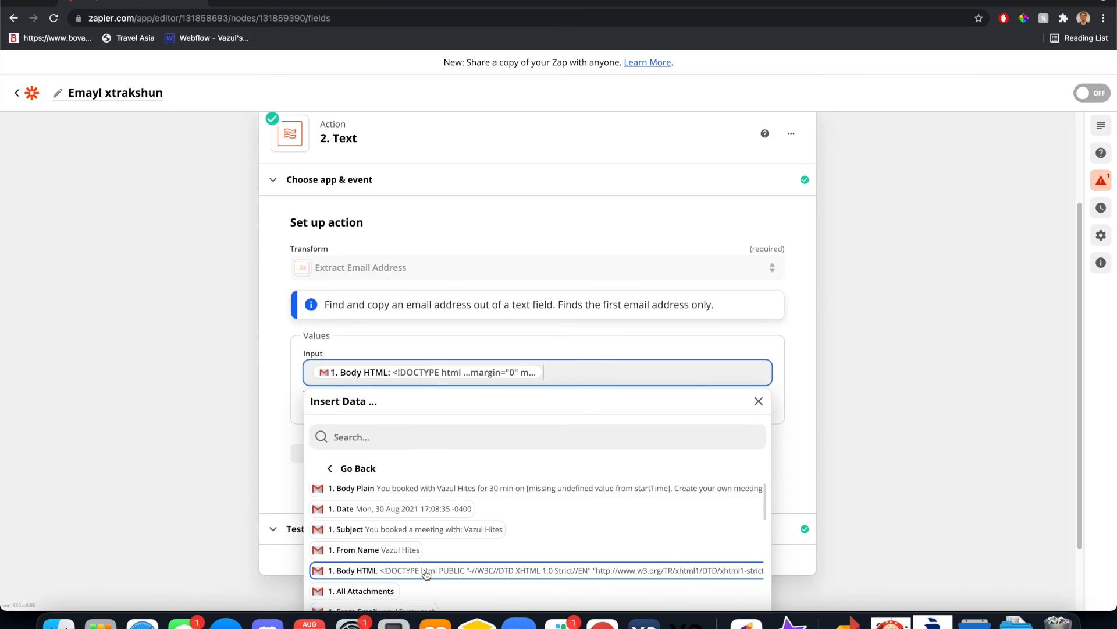
{"action": "left_click", "coordinate": [280, 386]}
Continue to the test of the Text action, run it again and check the extracted output
{"action": "left_click", "coordinate": [363, 534]}
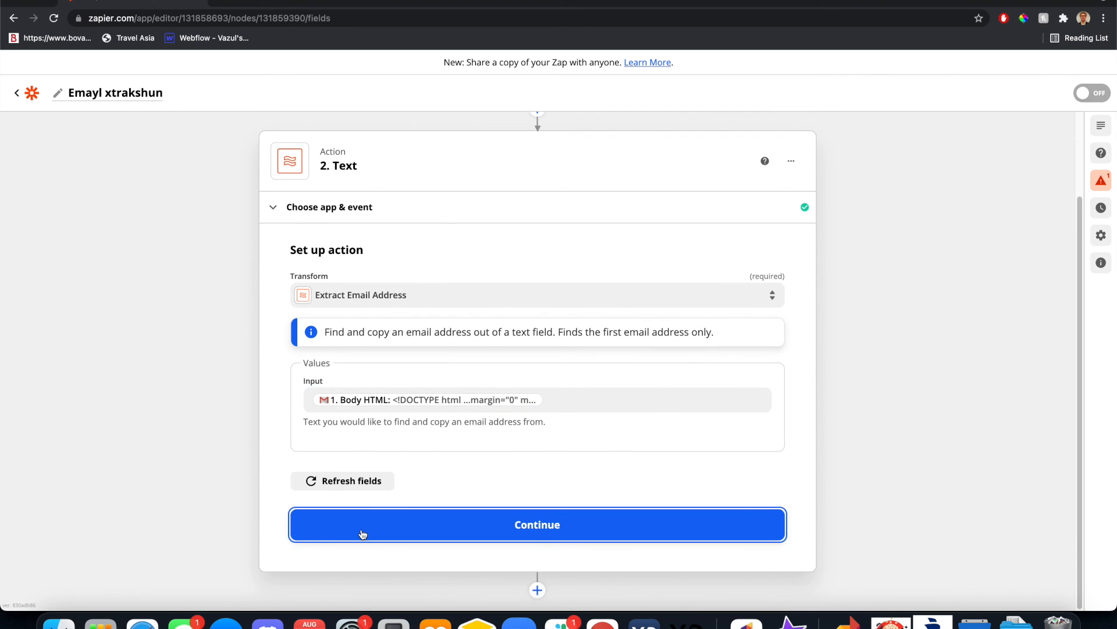
{"action": "left_click", "coordinate": [382, 559]}
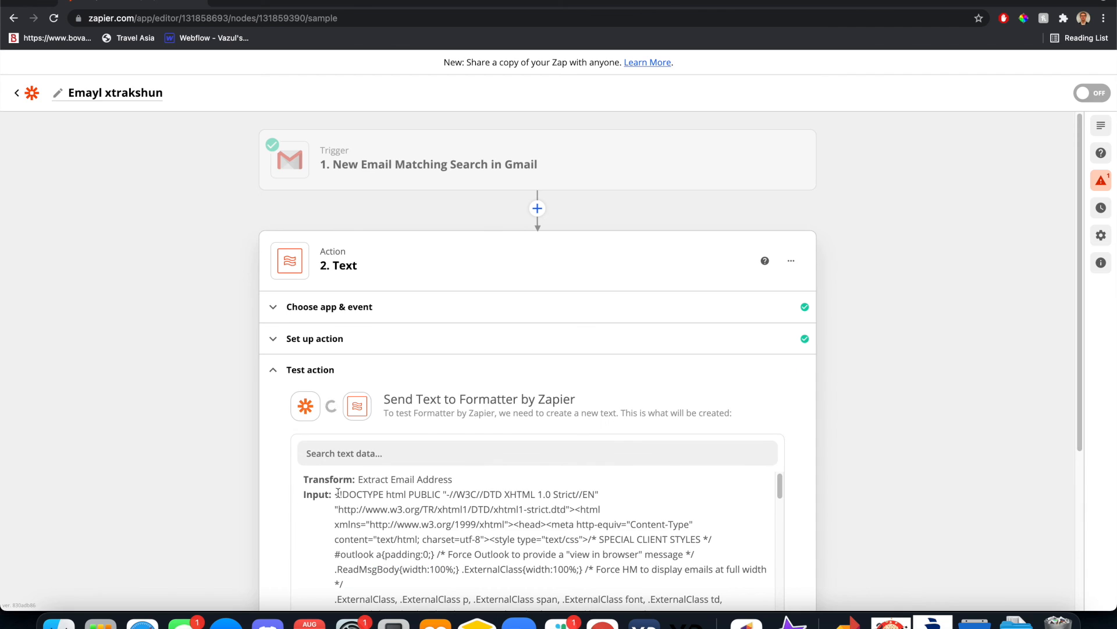
{"action": "left_click", "coordinate": [427, 450]}
{"action": "left_click_drag", "start_coordinate": [336, 449], "coordinate": [431, 453]}
{"action": "left_click", "coordinate": [443, 455]}
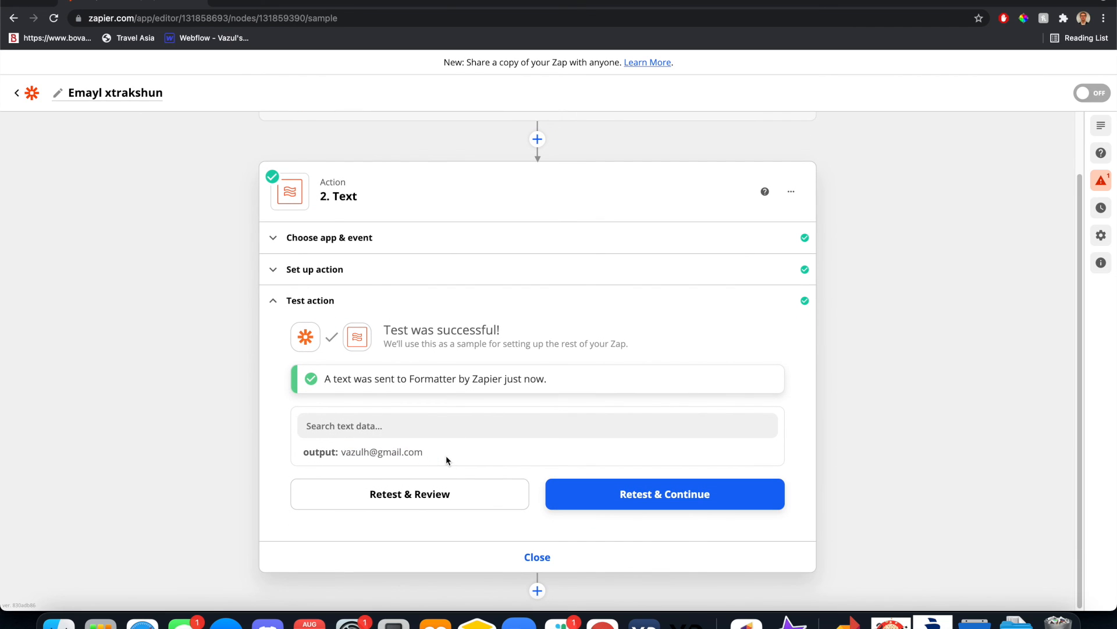
Read the Extract Email Address description in the action setup and return to the test result
{"action": "left_click", "coordinate": [304, 279]}
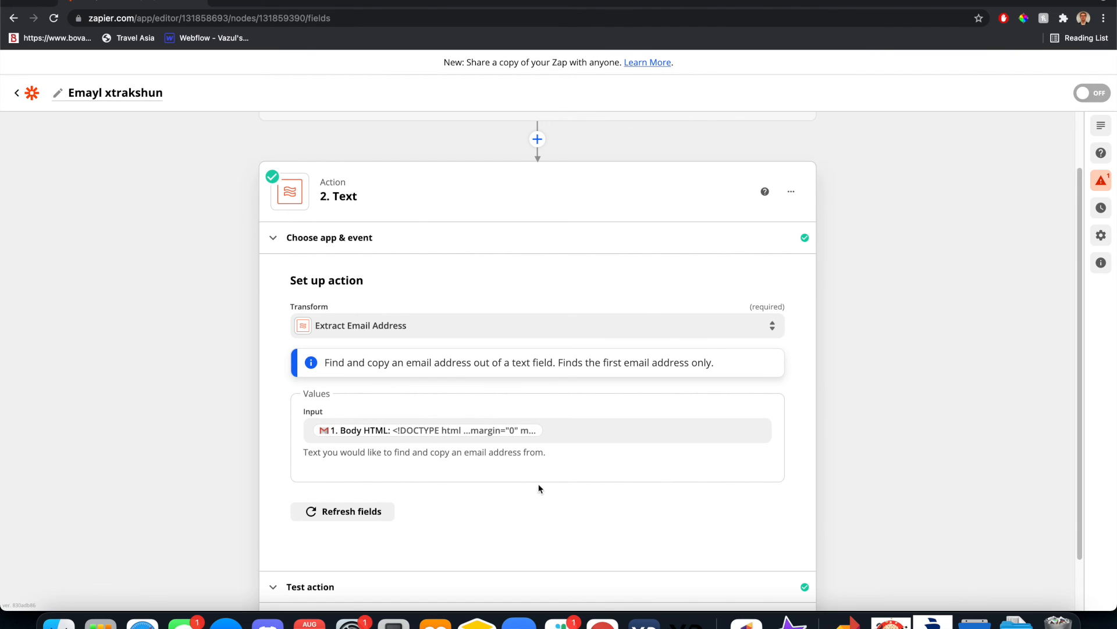
{"action": "left_click_drag", "start_coordinate": [350, 362], "coordinate": [570, 362]}
{"action": "left_click_drag", "start_coordinate": [572, 362], "coordinate": [737, 364]}
{"action": "left_click", "coordinate": [737, 364]}
{"action": "scroll", "coordinate": [507, 533], "scroll_direction": "down", "scroll_amount": 2}
{"action": "left_click", "coordinate": [465, 515]}
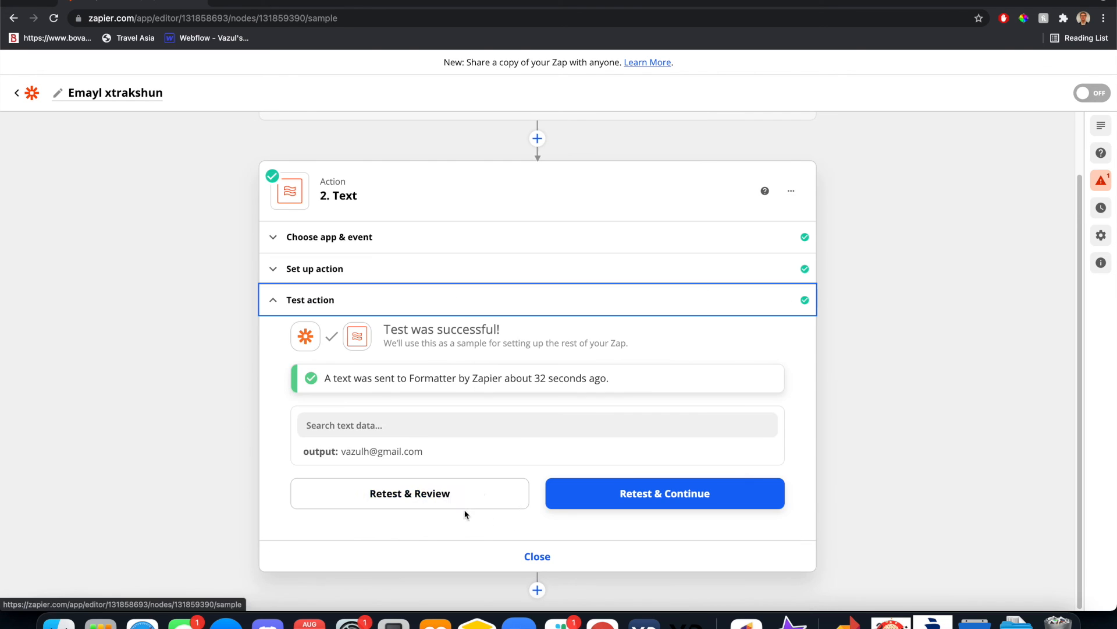